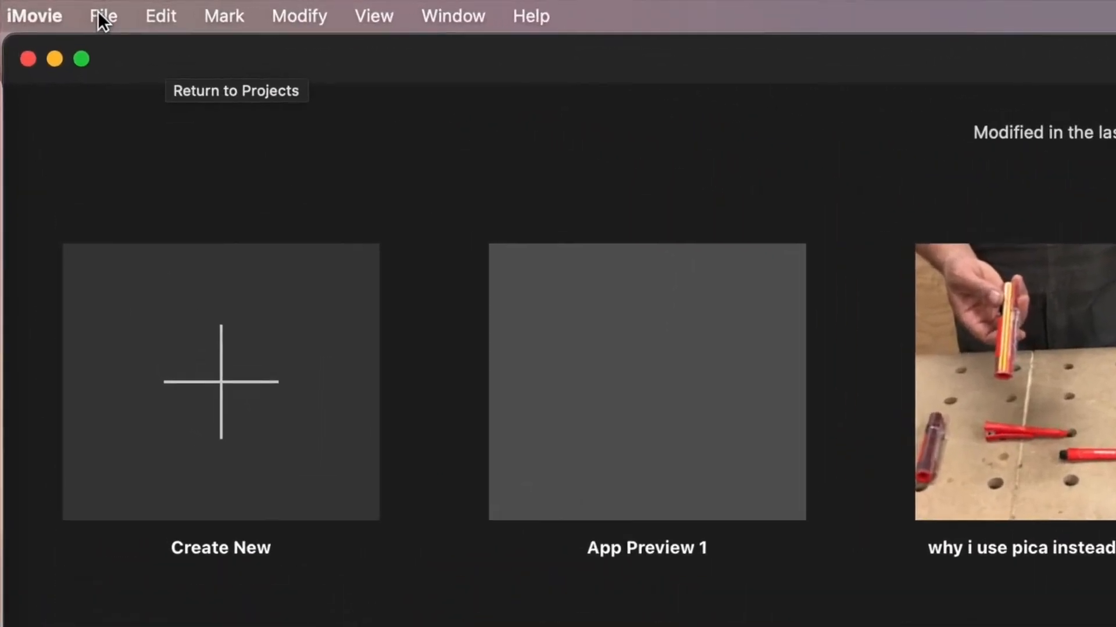
Step: Create a new App Preview project and dismiss its introductory notice
left_click(84, 17)
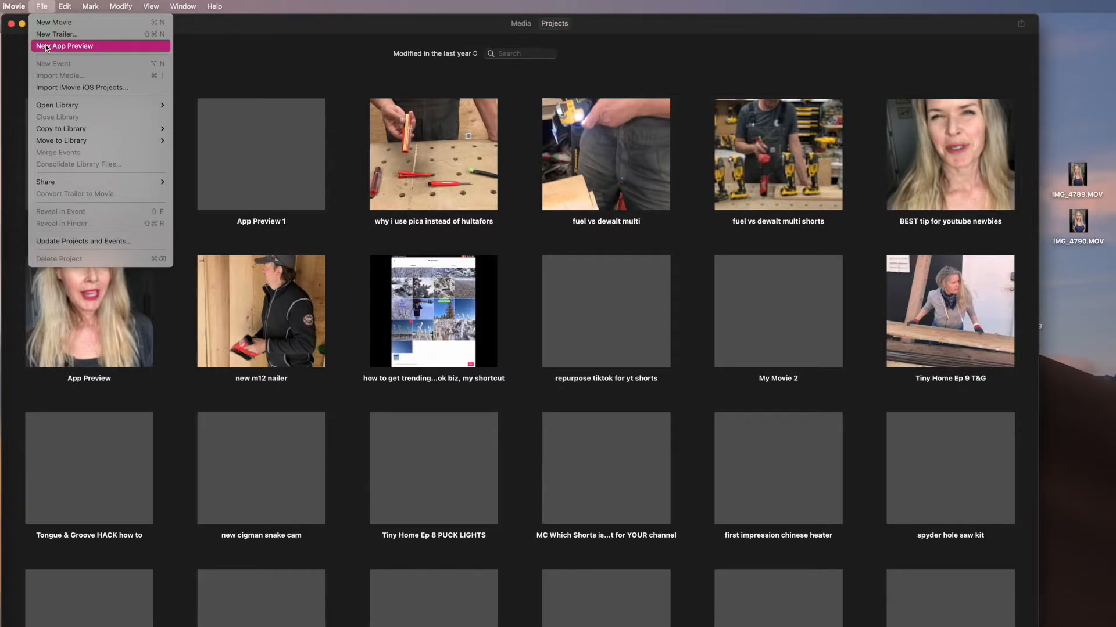
left_click(45, 45)
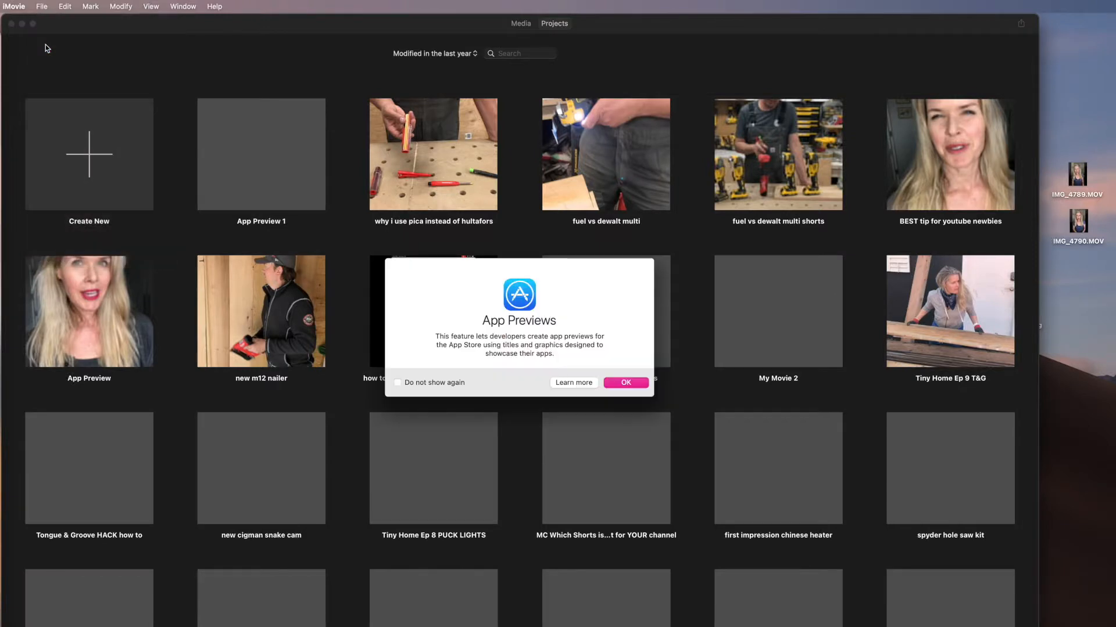
left_click(634, 383)
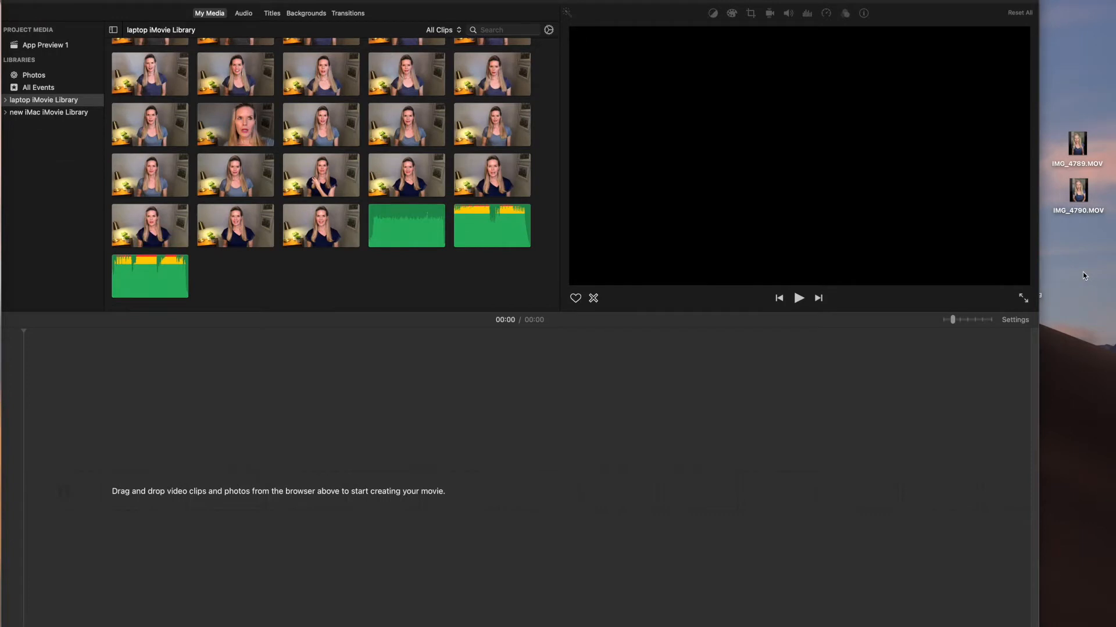
Step: Add IMG_4789.MOV from the desktop to the timeline and trim its start and end to a length of about 1:02
left_click_drag(1081, 135, 38, 465)
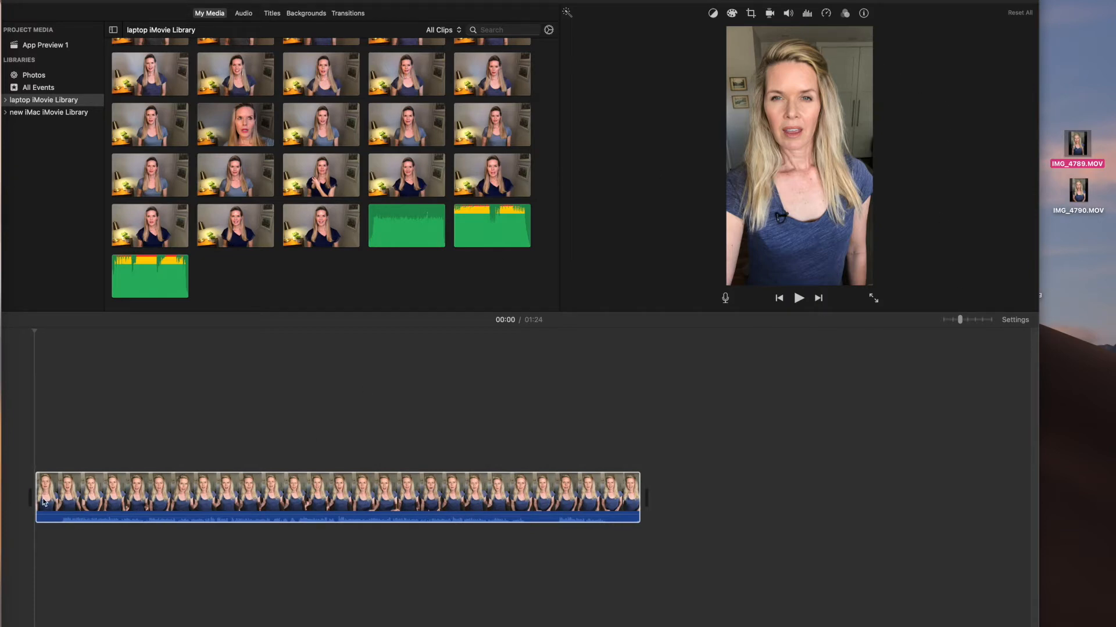
left_click_drag(37, 495, 78, 495)
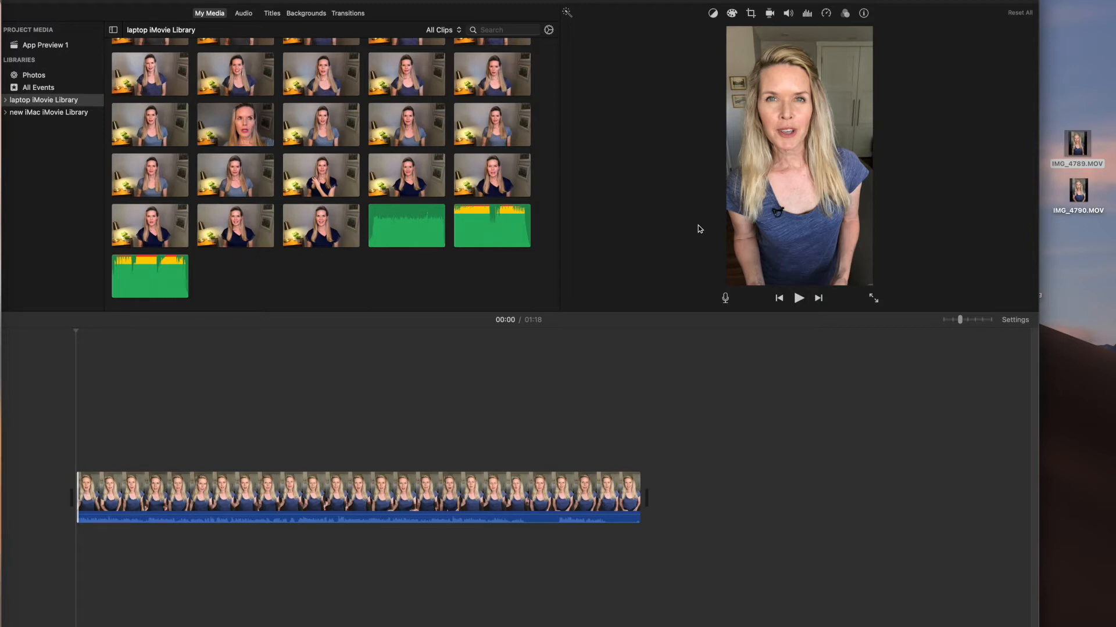
left_click_drag(637, 488, 523, 528)
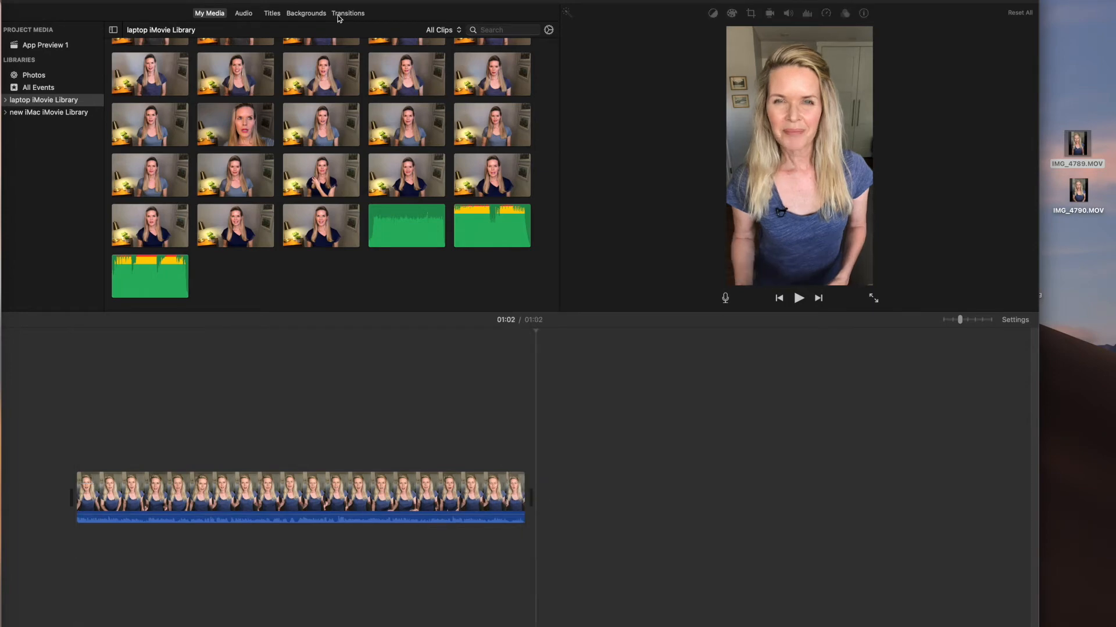
Step: Add a Cross Dissolve transition at the end of the clip and return to the media library
left_click(347, 14)
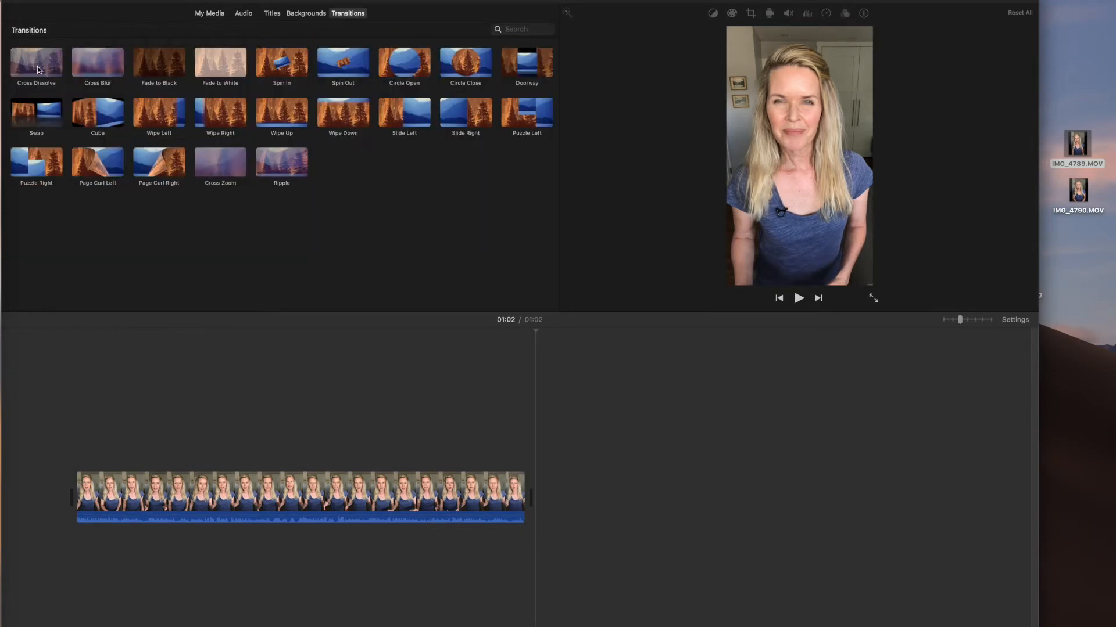
double_click(39, 70)
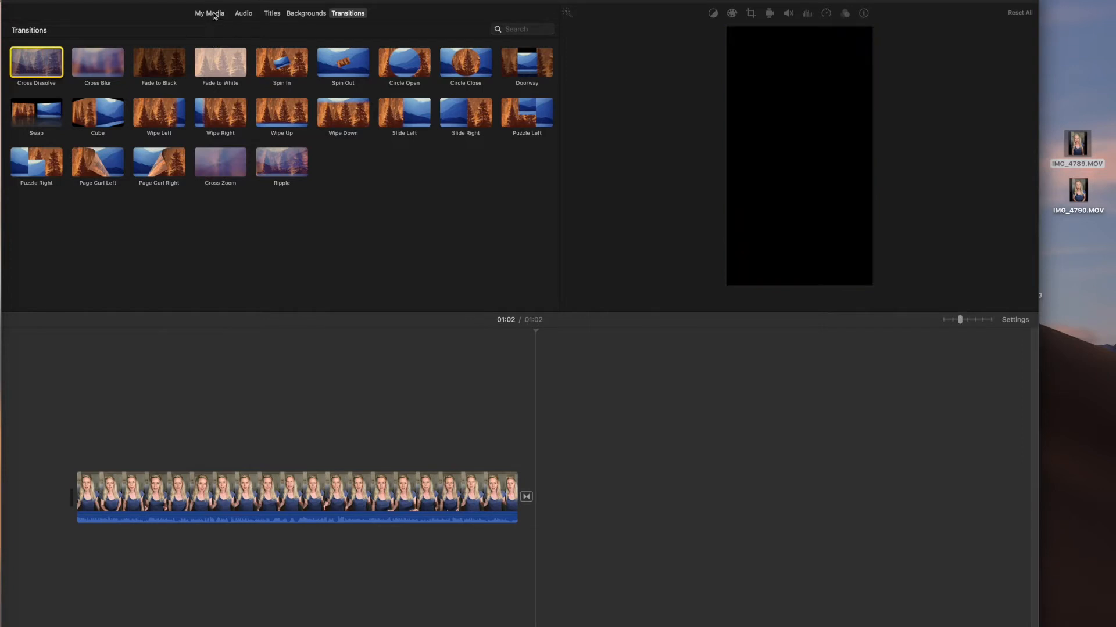
left_click(210, 13)
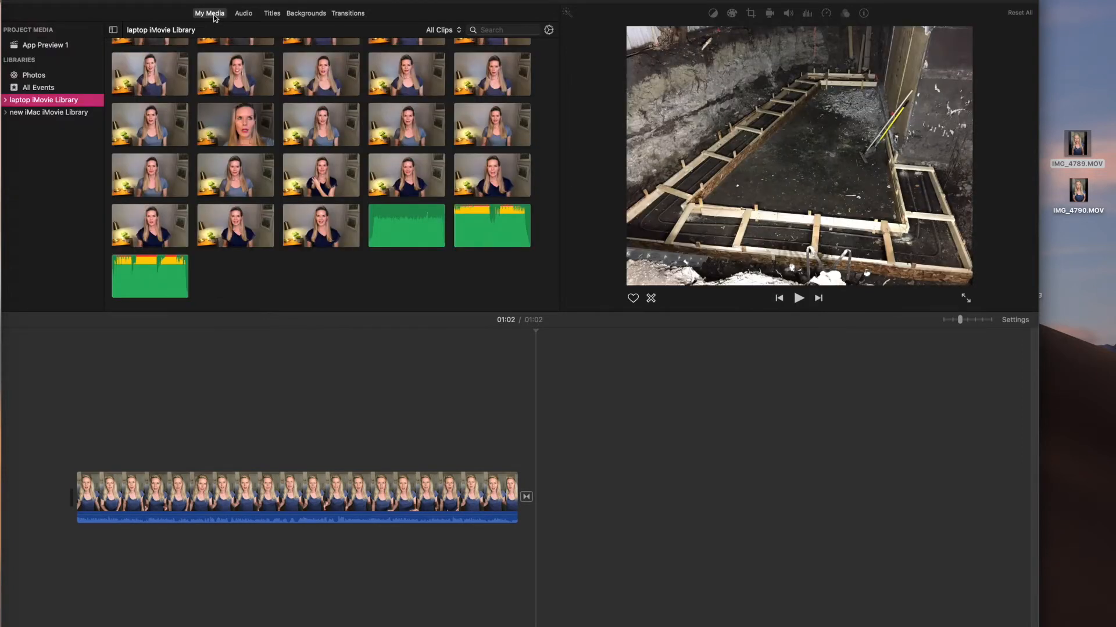
Step: Duplicate the timeline clip after the transition and trim the copy's end so it lasts about 9 seconds
left_click(452, 495)
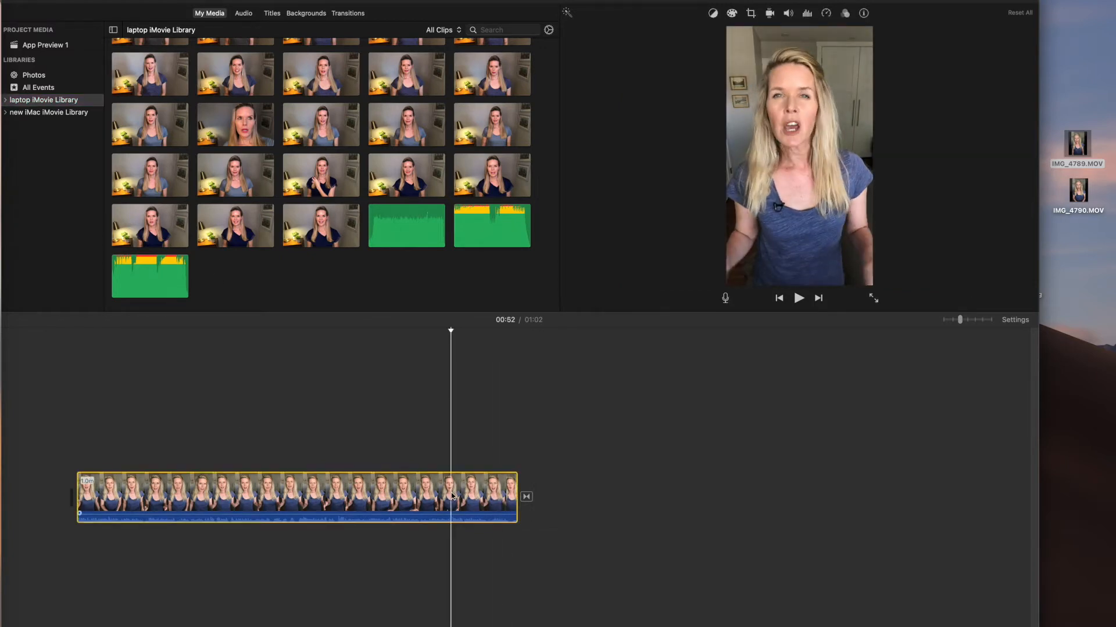
left_click(562, 512)
key("super+v")
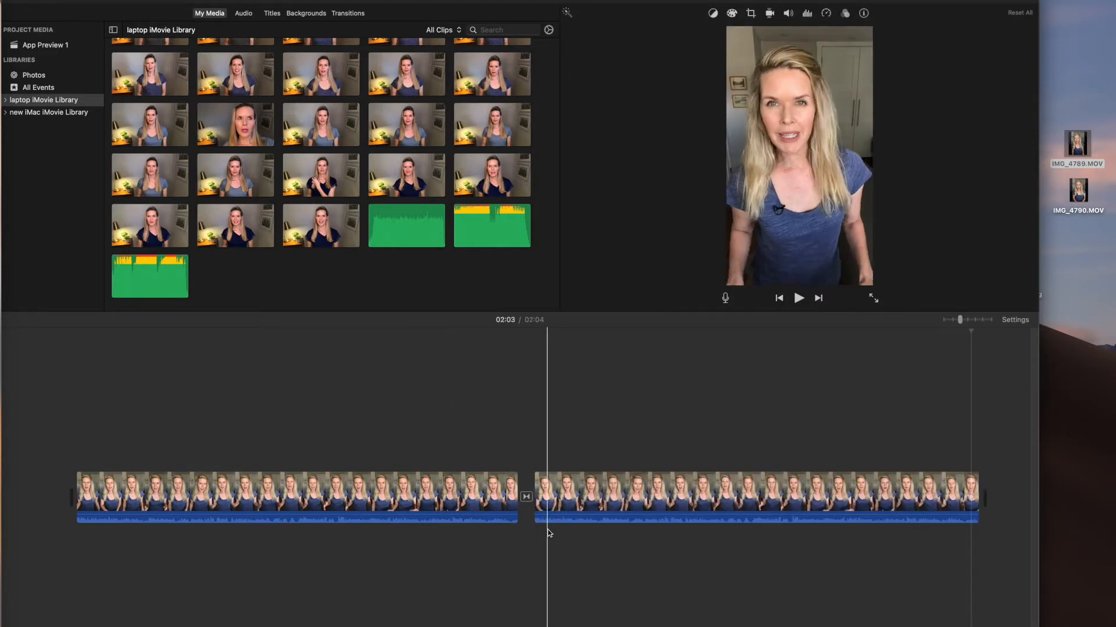
left_click_drag(974, 491, 857, 488)
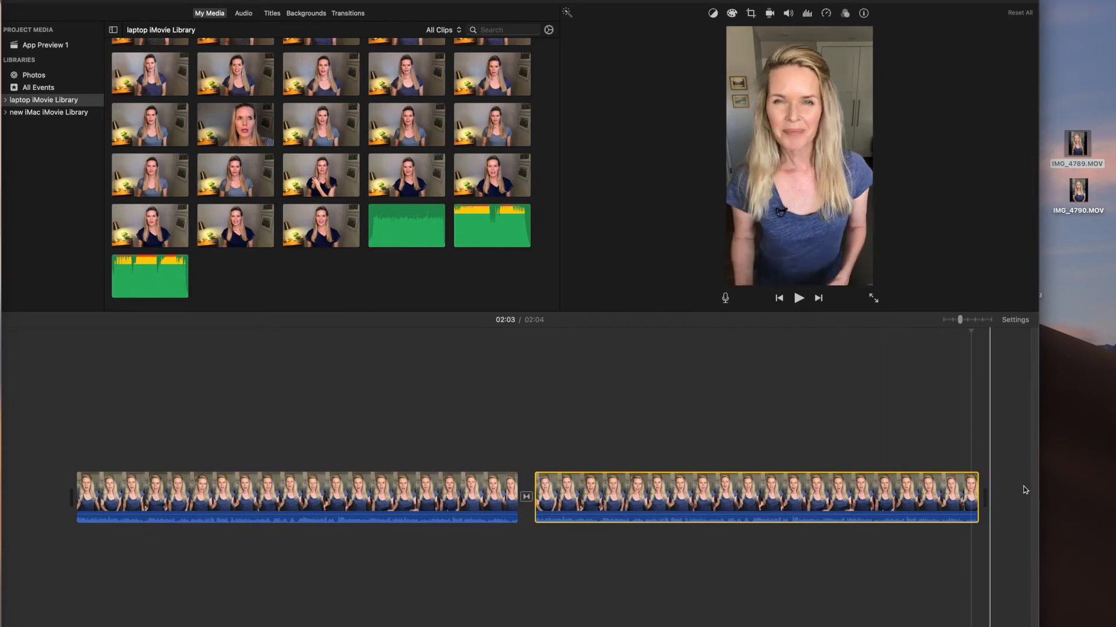
left_click_drag(978, 495, 598, 495)
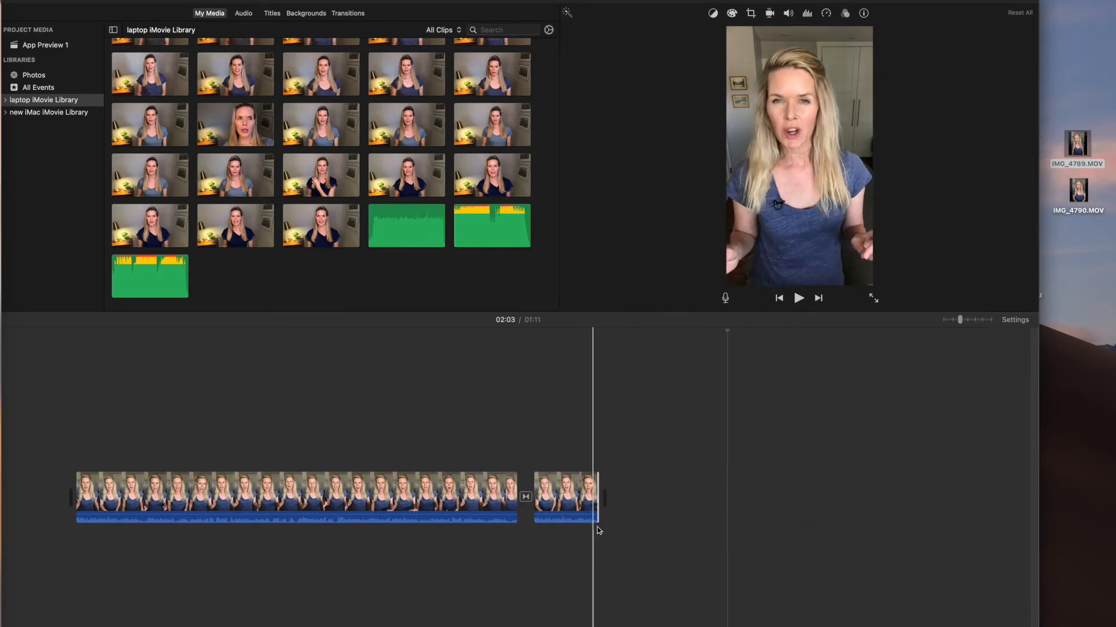
Step: Place a Color Bar - Slide title over the start of the first clip and extend it to about 5.8 seconds
left_click(302, 14)
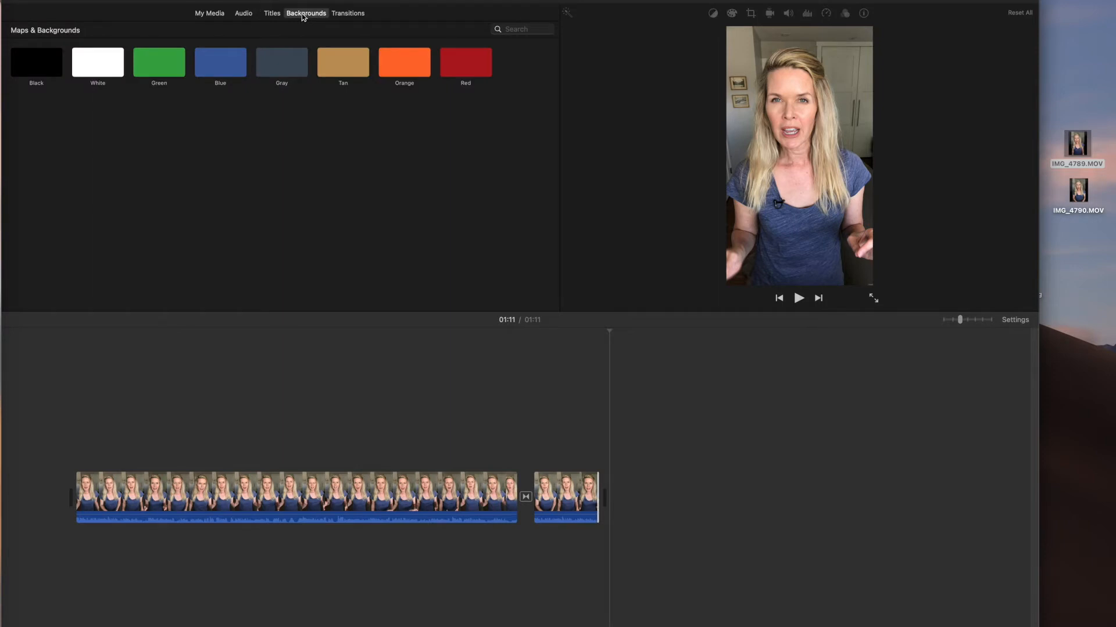
left_click(271, 14)
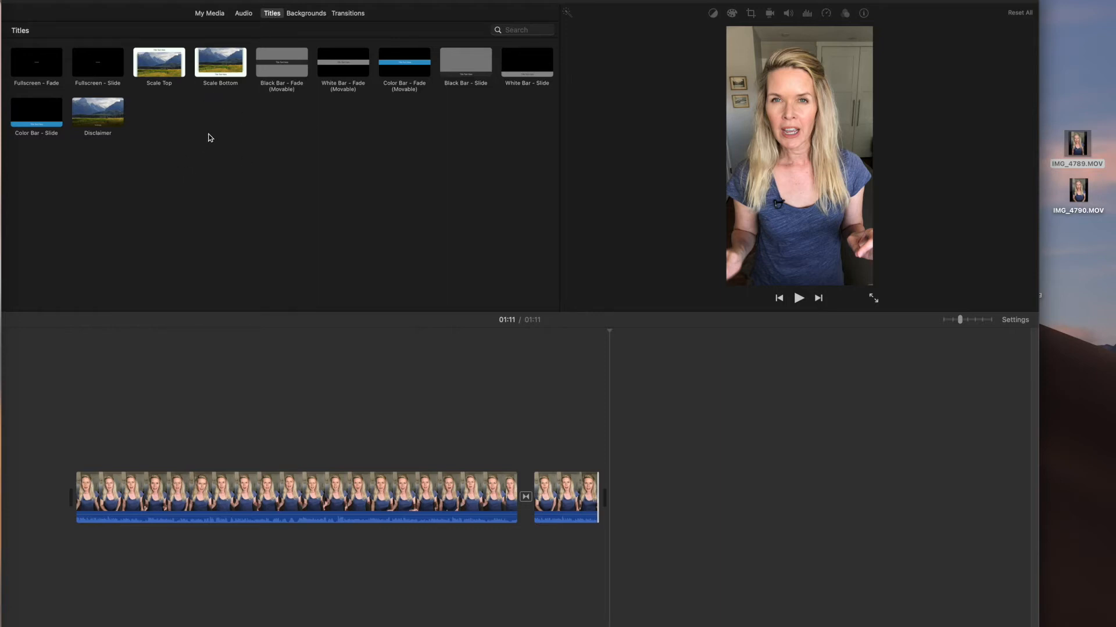
left_click_drag(36, 114, 75, 457)
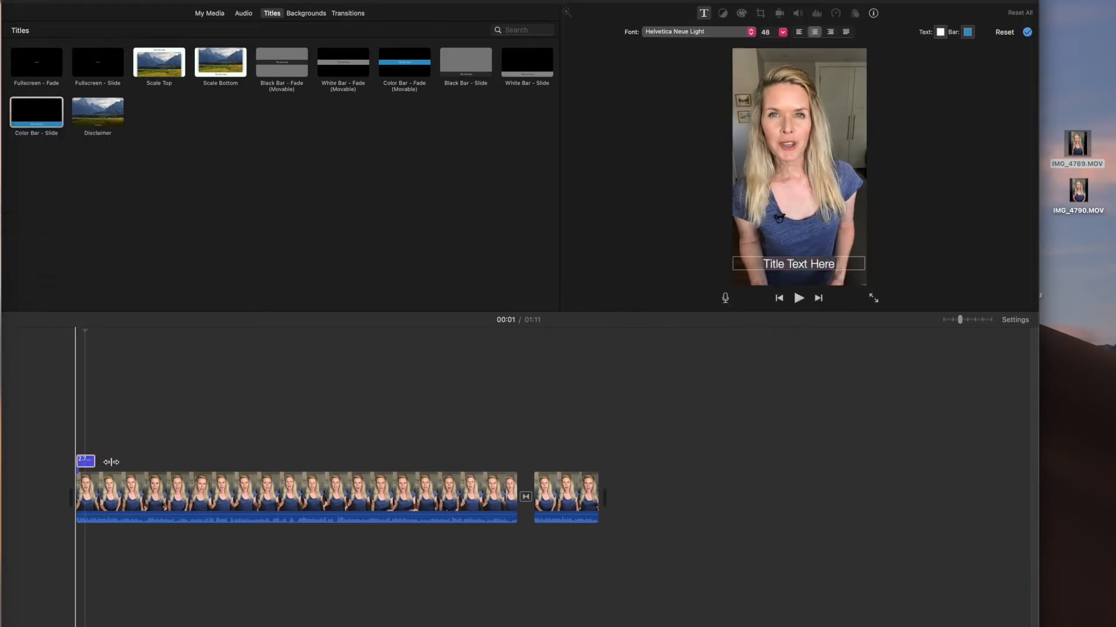
left_click_drag(94, 463, 104, 464)
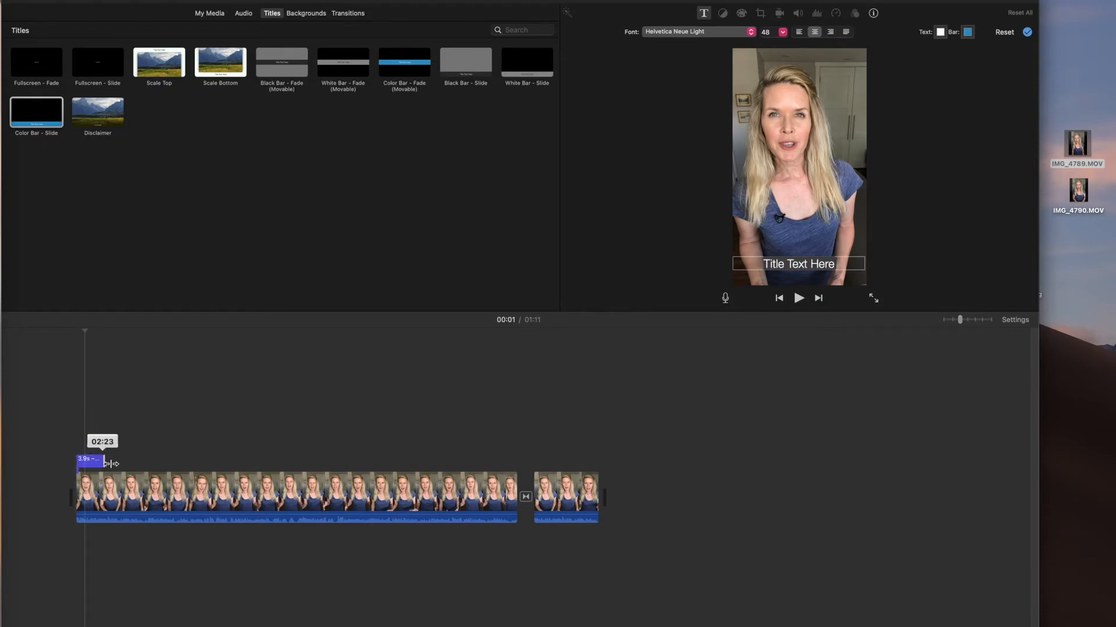
left_click_drag(104, 464, 125, 464)
Step: Color the title's bar Strawberry pink and its text Lemon yellow
key("space")
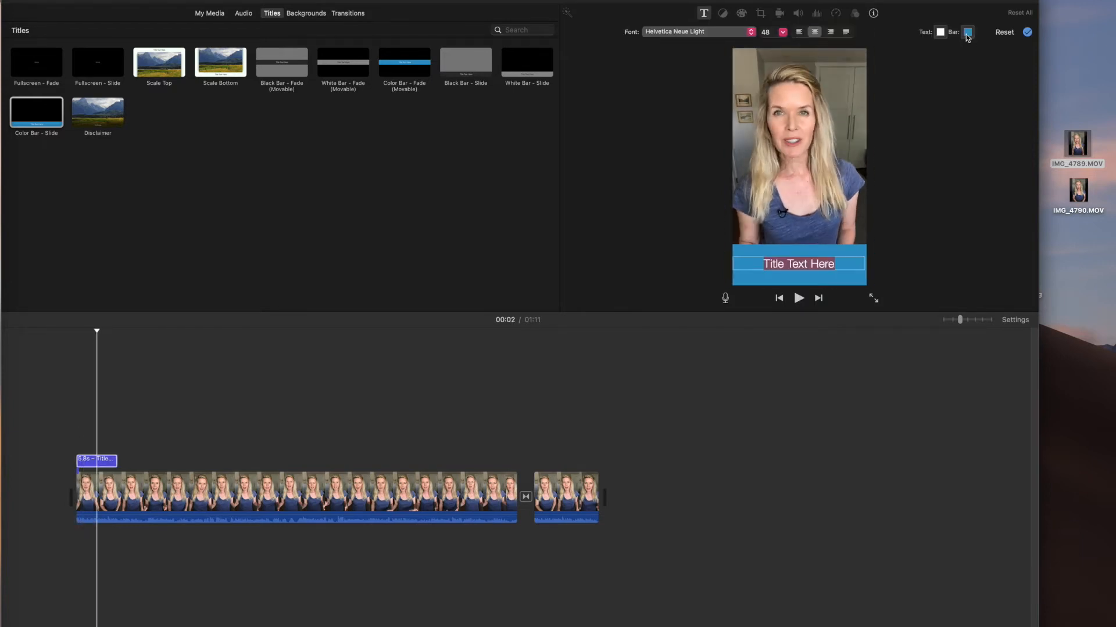
left_click(967, 32)
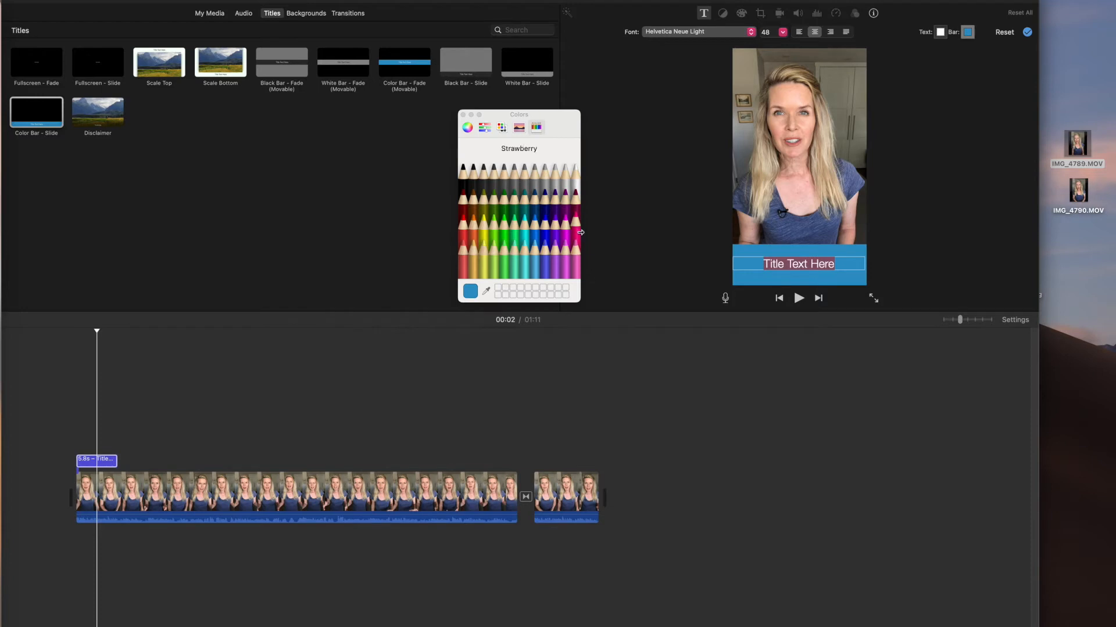
left_click(576, 233)
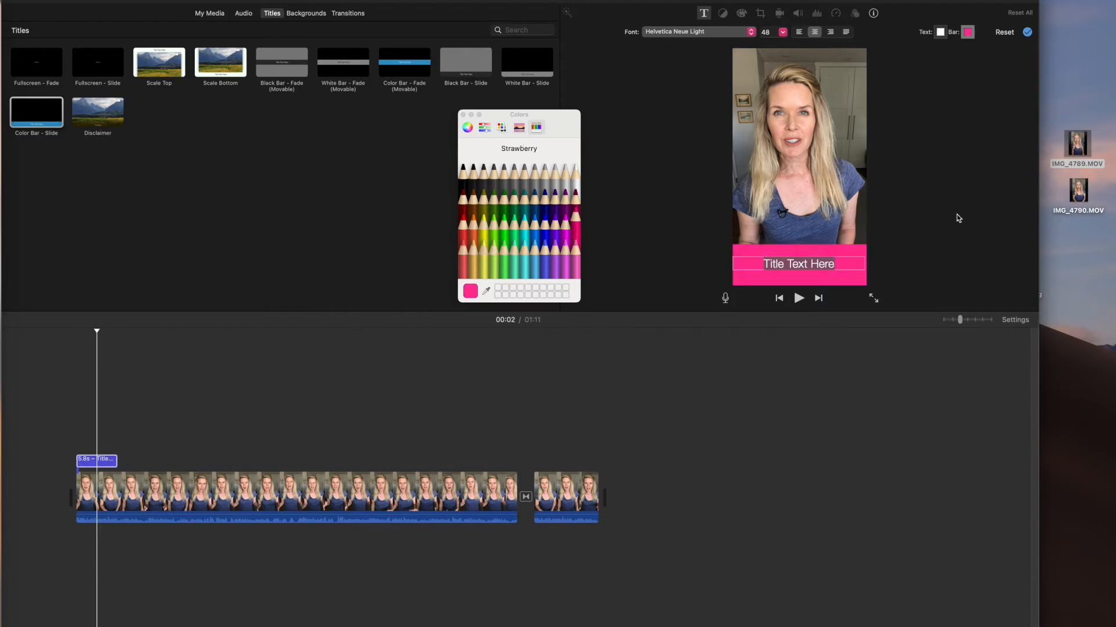
left_click(940, 32)
left_click(483, 232)
left_click(953, 249)
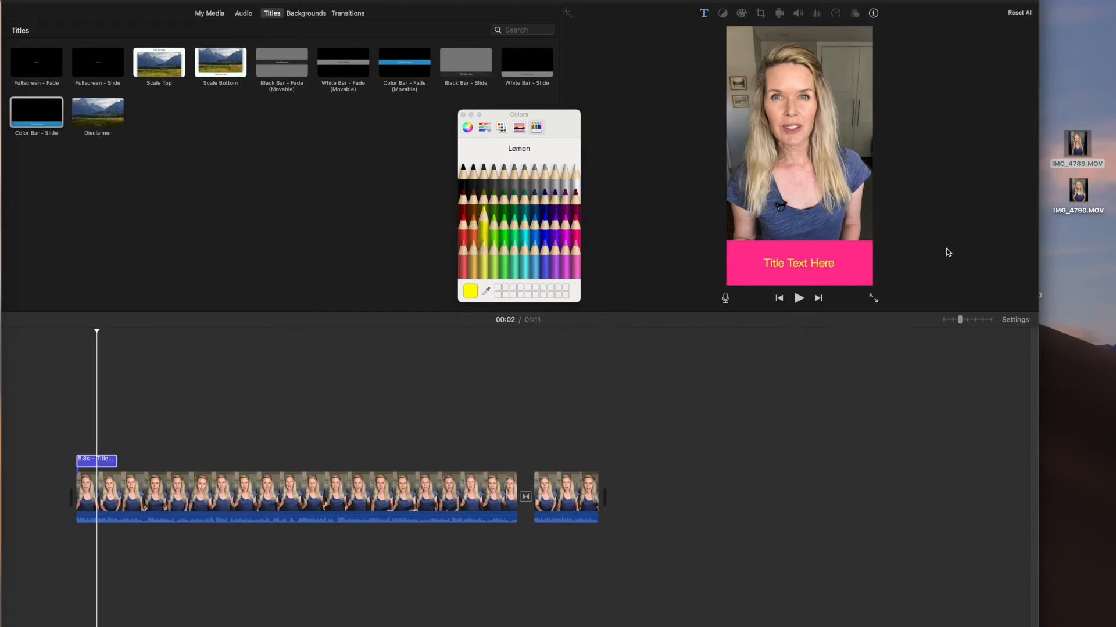
Step: Set the title text's font to Seravek Bold at size 80
double_click(815, 261)
left_click(692, 33)
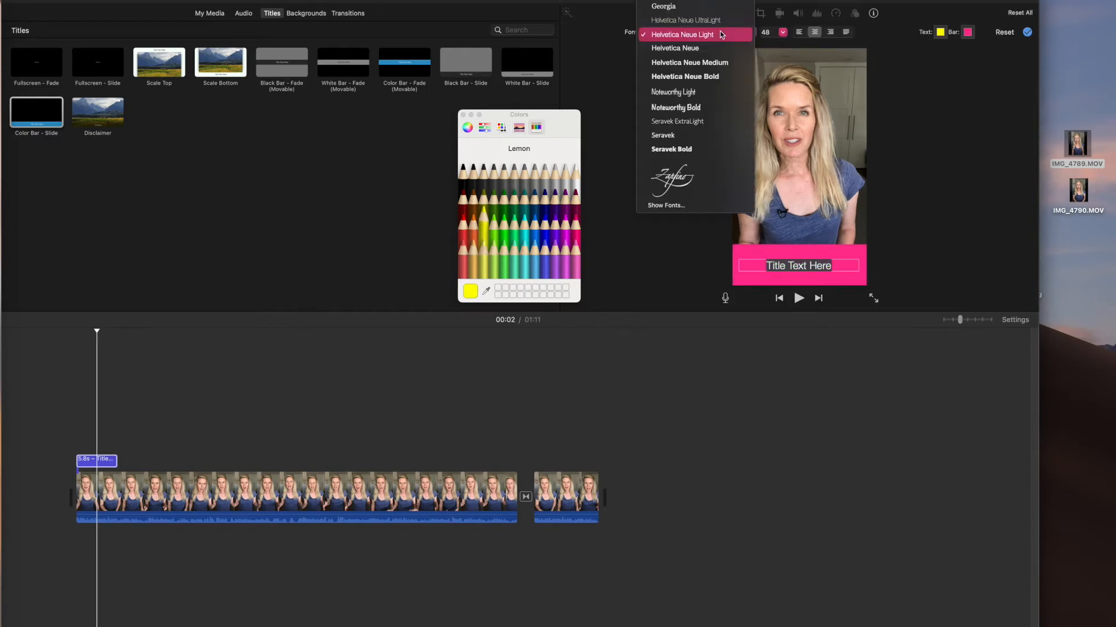
left_click(671, 150)
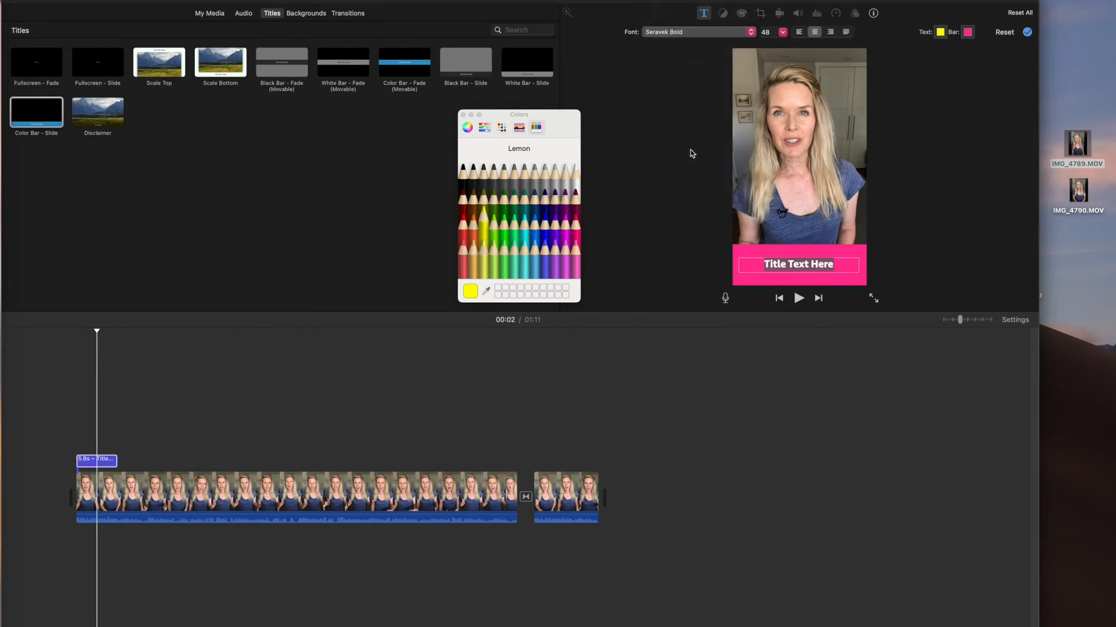
left_click(783, 32)
left_click(777, 67)
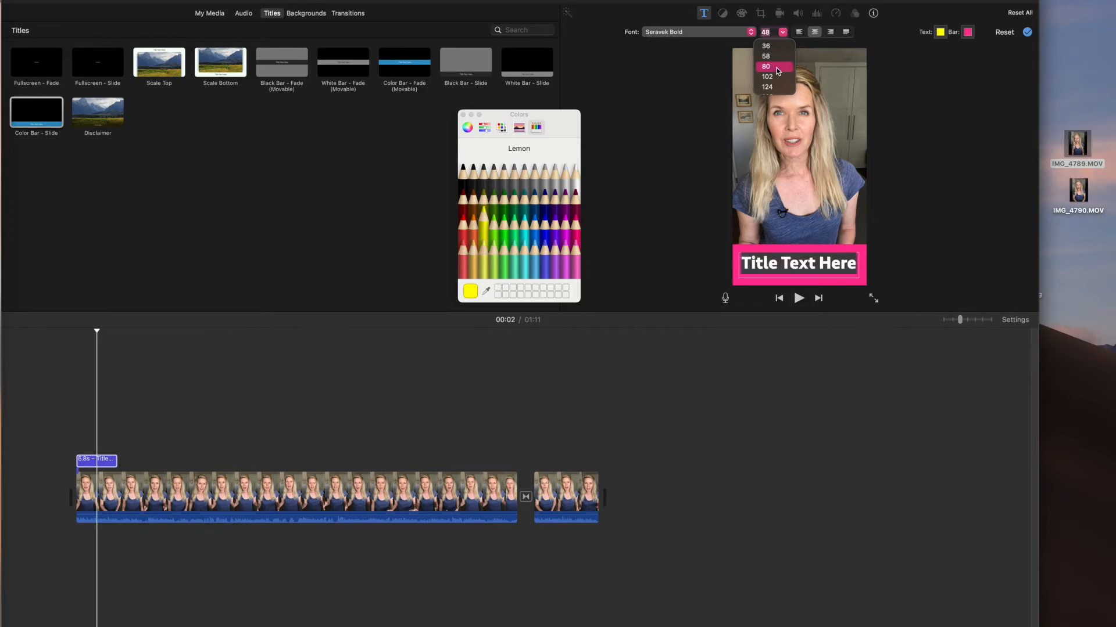
Step: Play the project from the beginning to preview the title, and move the playhead to the end of the timeline
left_click(68, 451)
key("space")
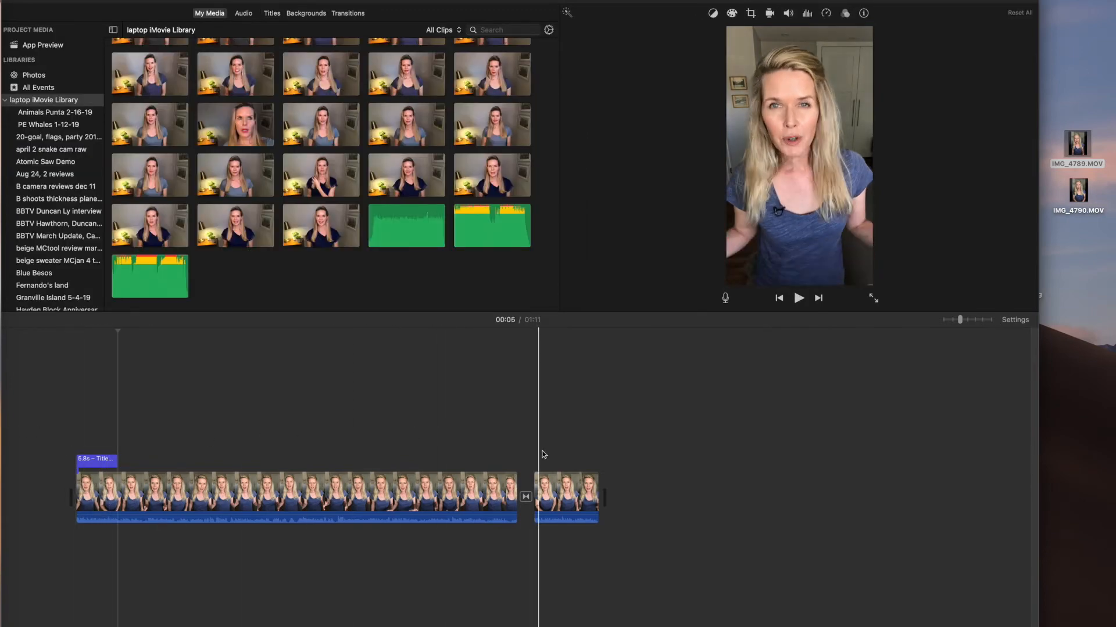
left_click(622, 489)
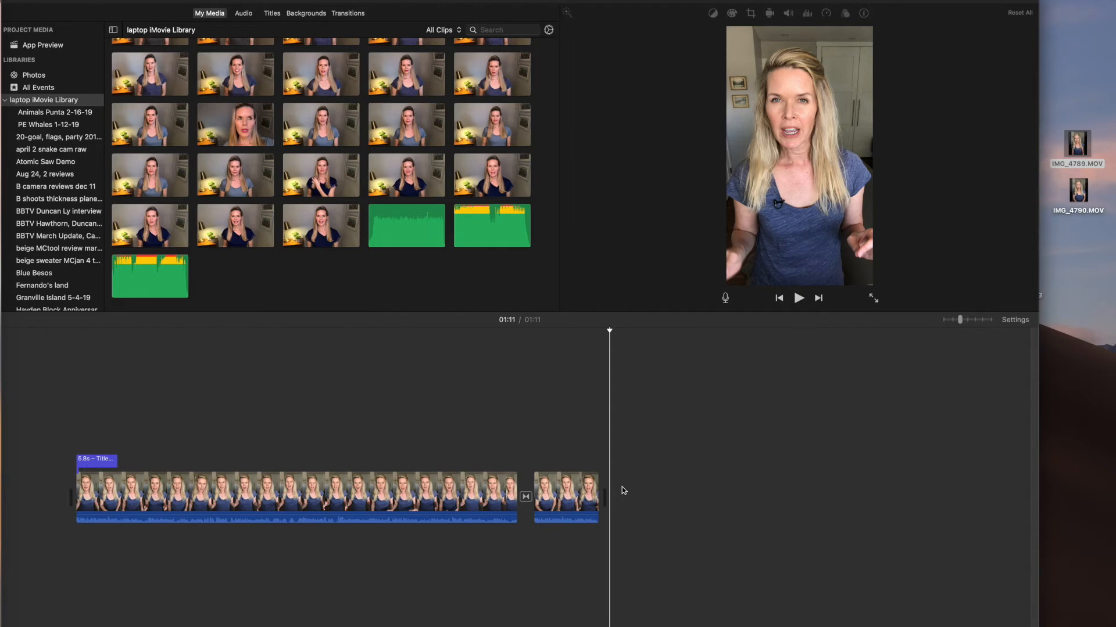
Step: Export the project as a video file with a changed compression option, saving it as App Preview on the Desktop
left_click(1021, 3)
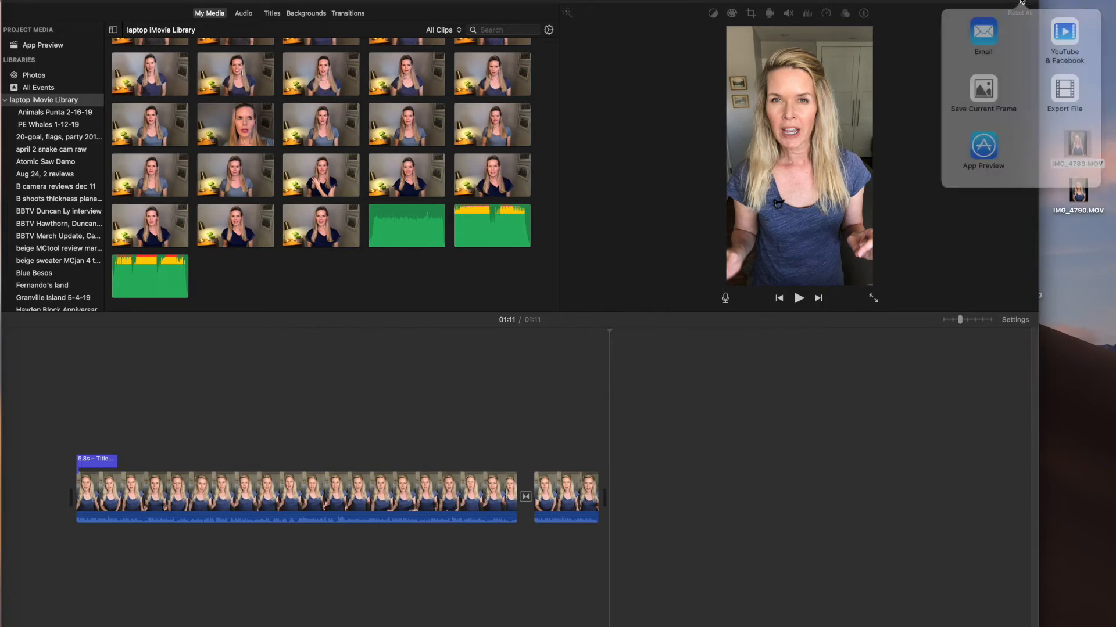
left_click(1058, 76)
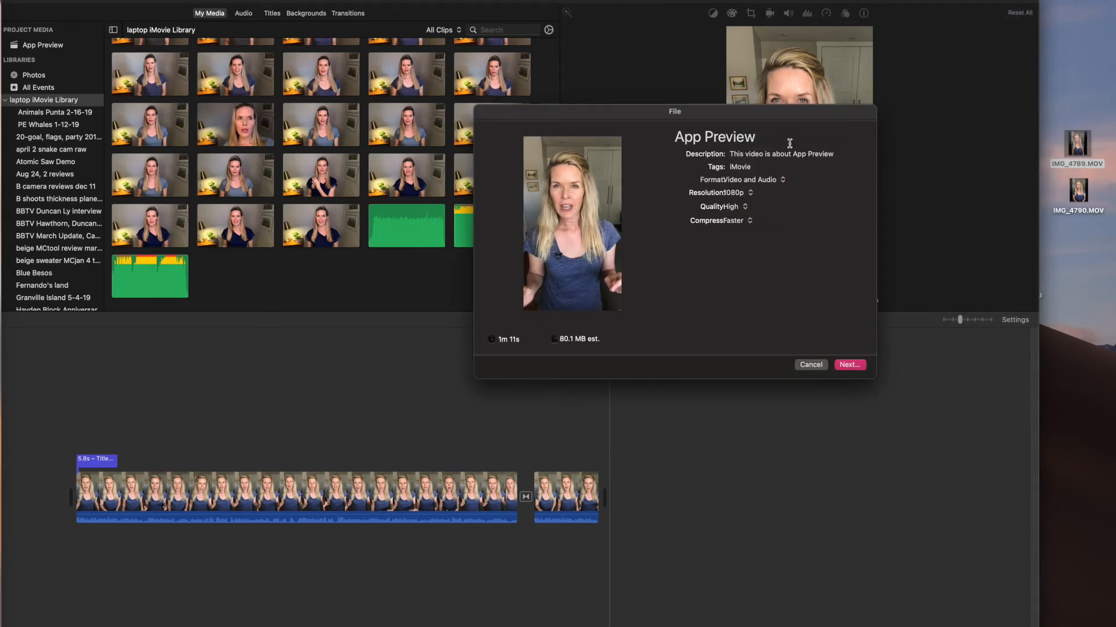
left_click(723, 222)
left_click(743, 235)
left_click(849, 364)
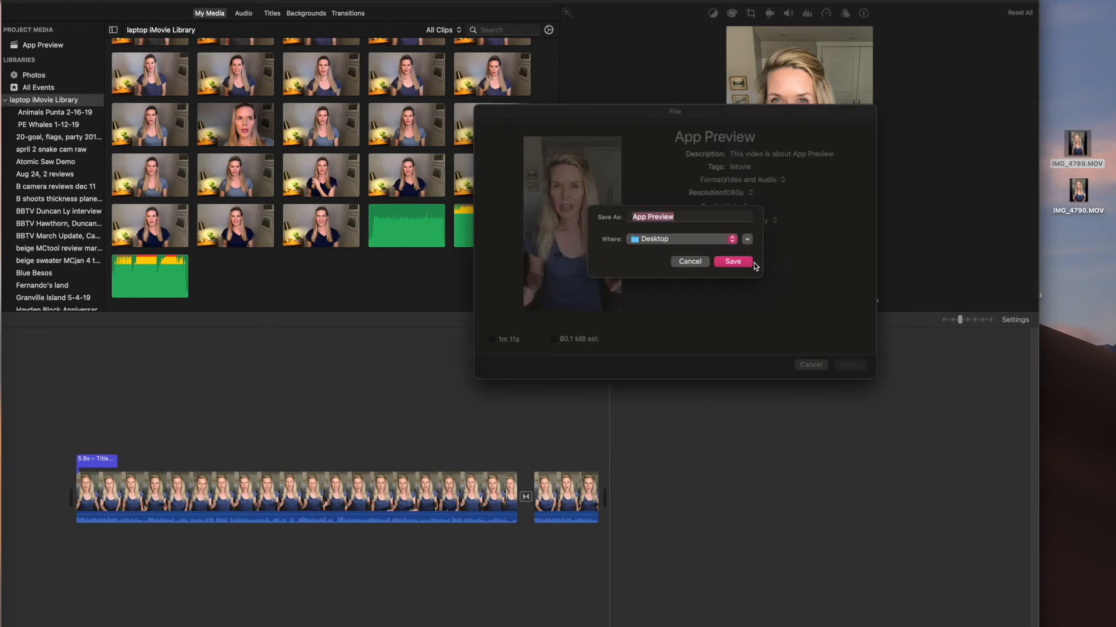
left_click(747, 260)
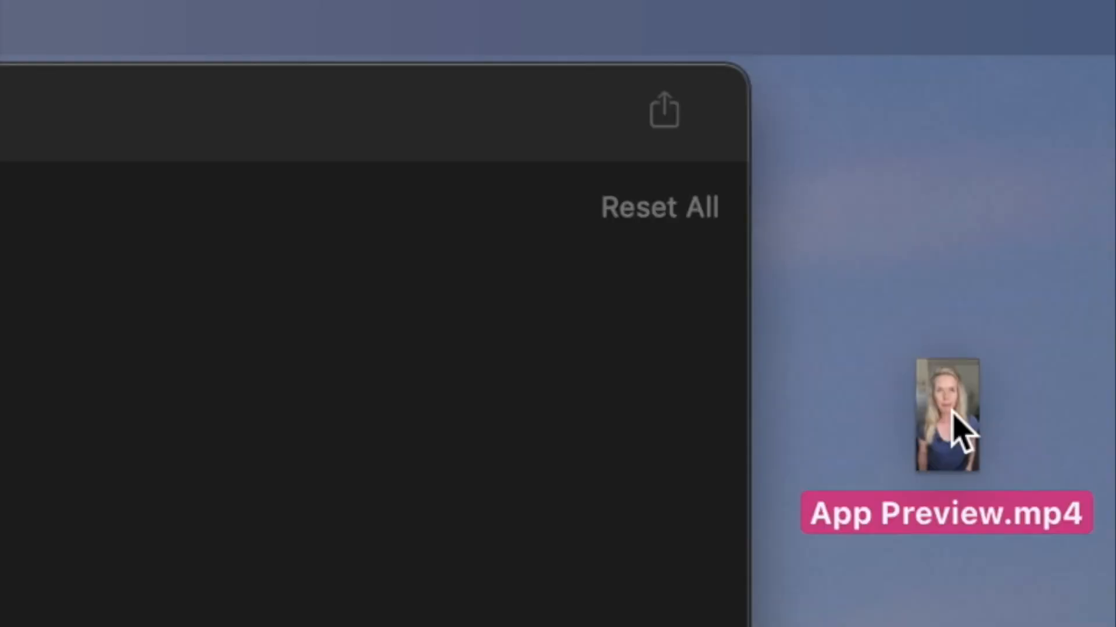
Step: Open the exported App Preview.mp4 from the desktop, play part of it, pause it and move its window toward the center
left_click(951, 410)
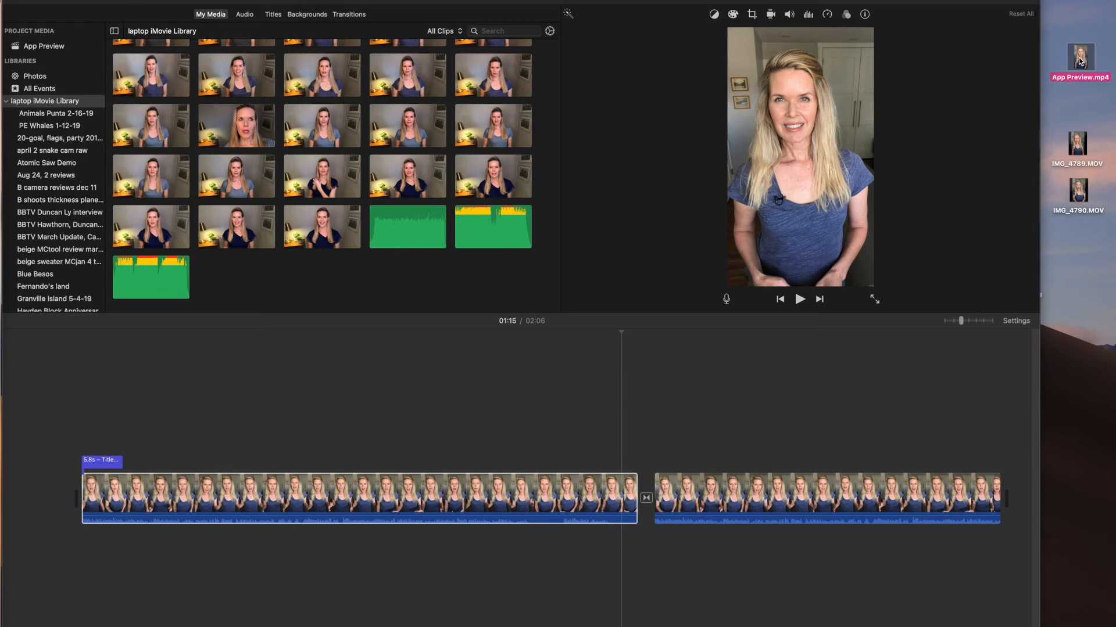
double_click(1080, 58)
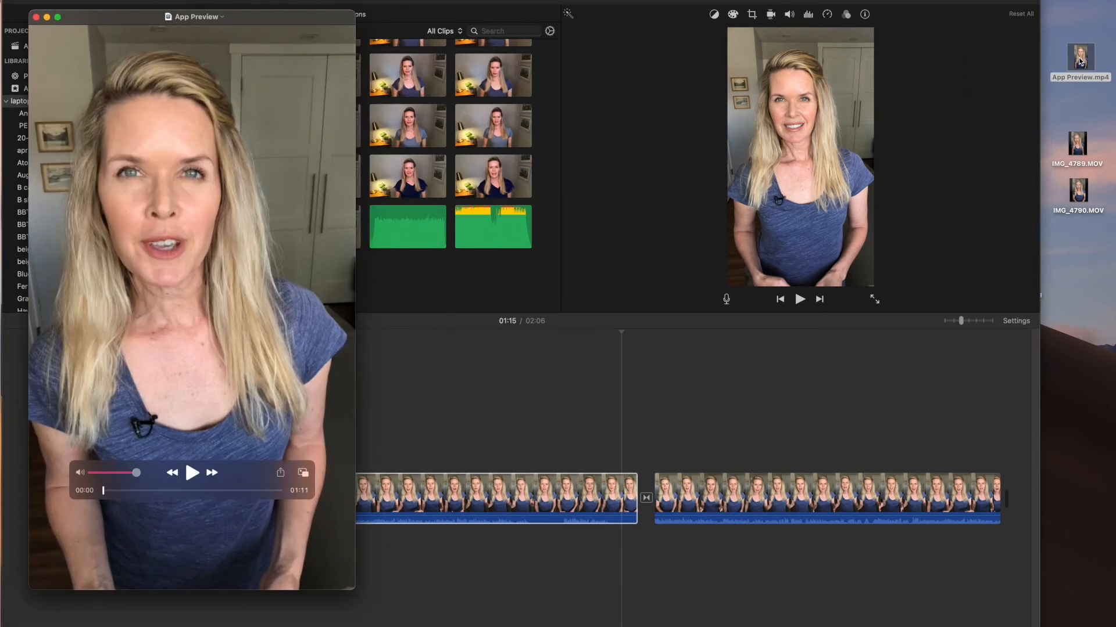
left_click(192, 473)
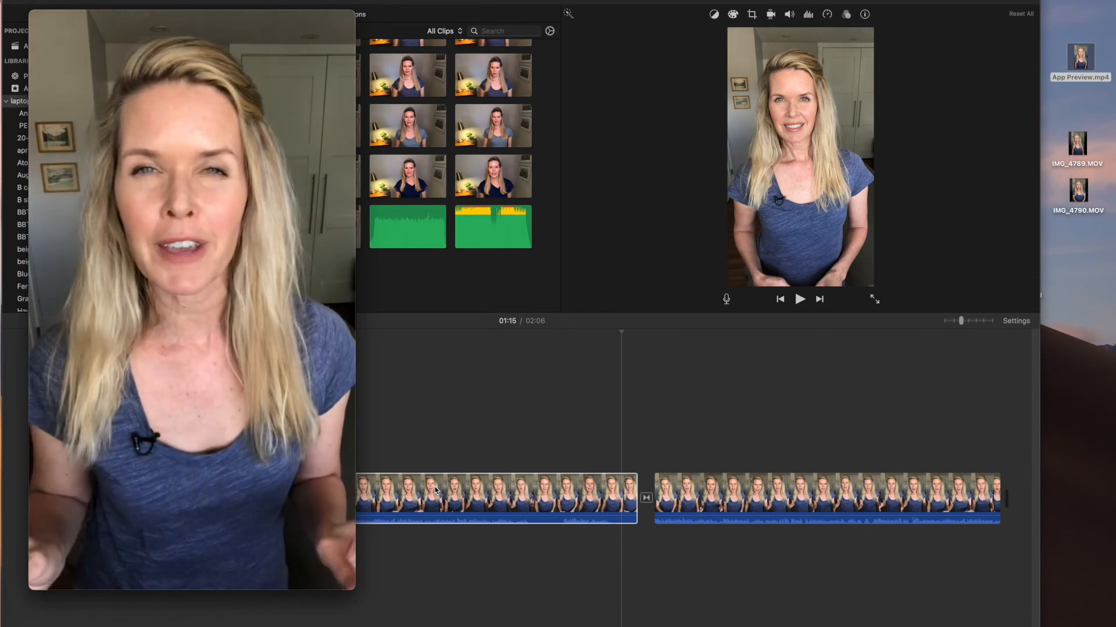
left_click(191, 474)
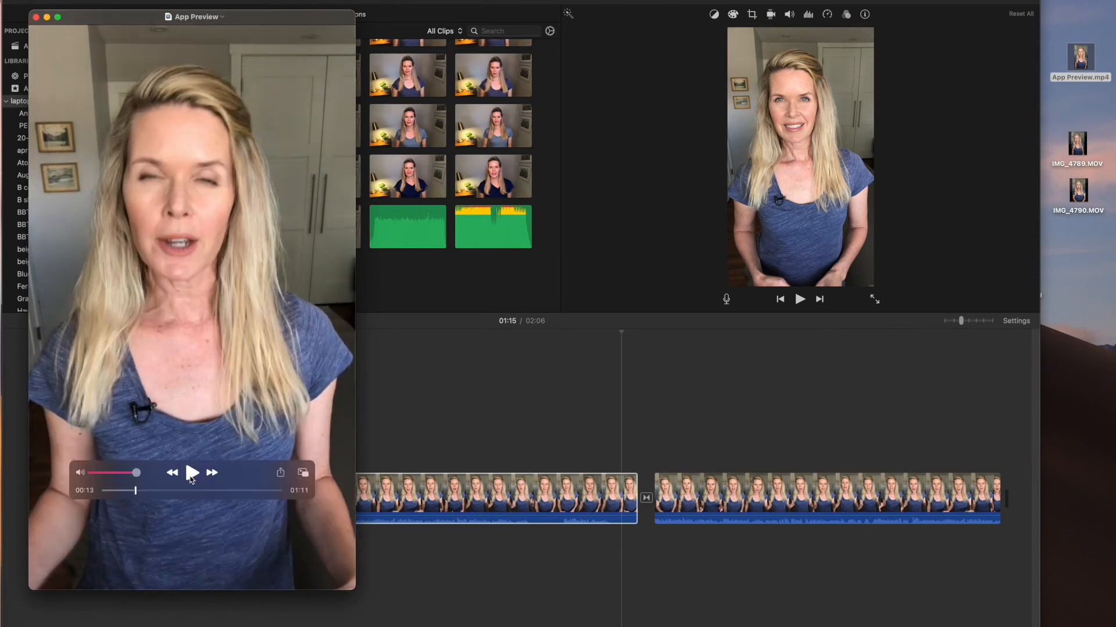
left_click_drag(230, 20, 454, 23)
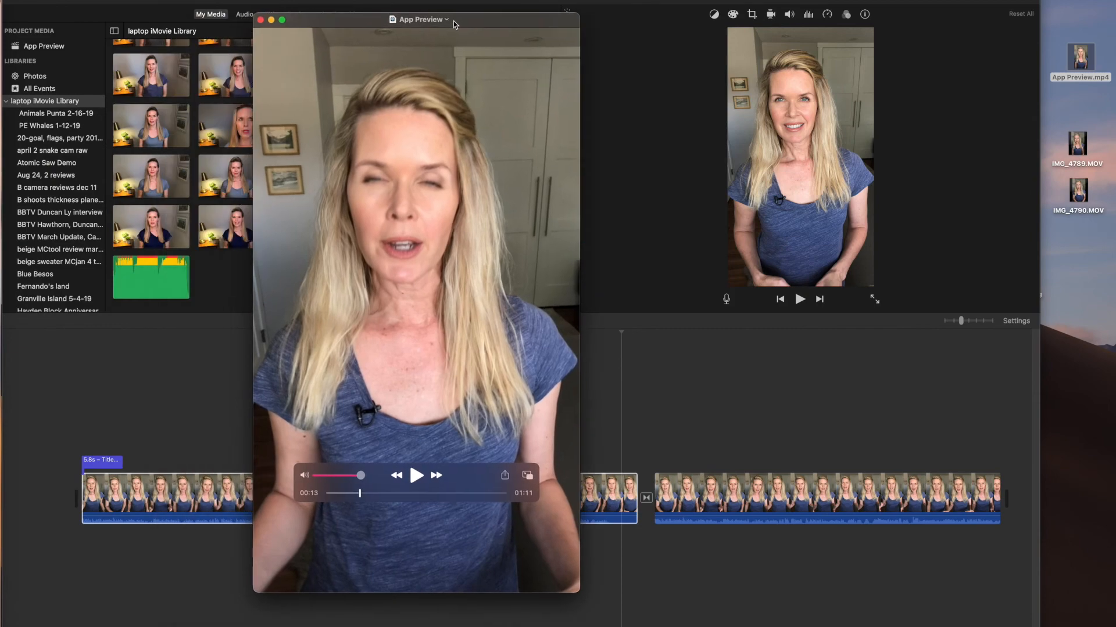